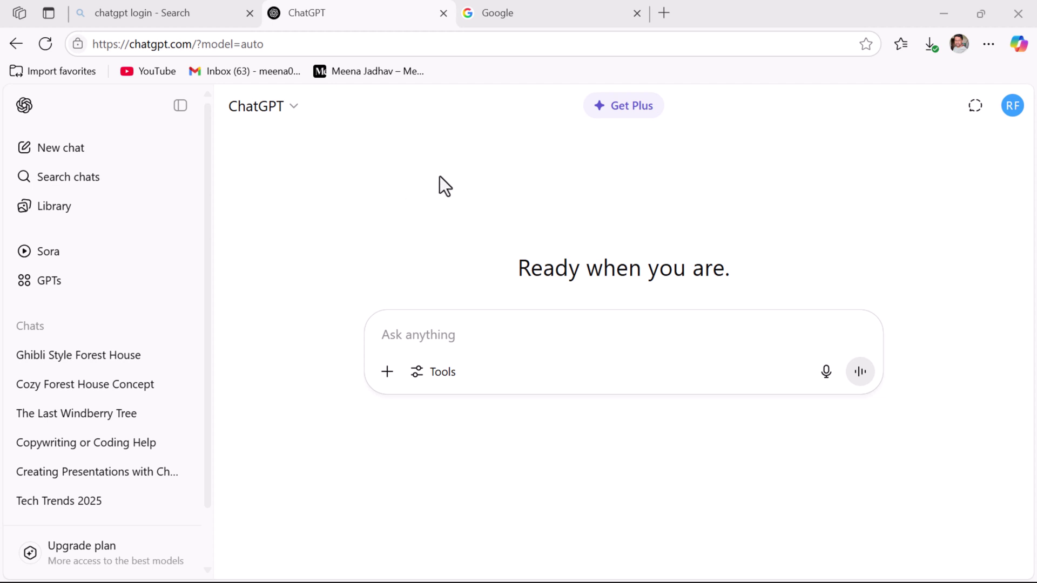
Step: Send the prompt 'create a flowchart for login flow' in a new conversation
left_click(450, 334)
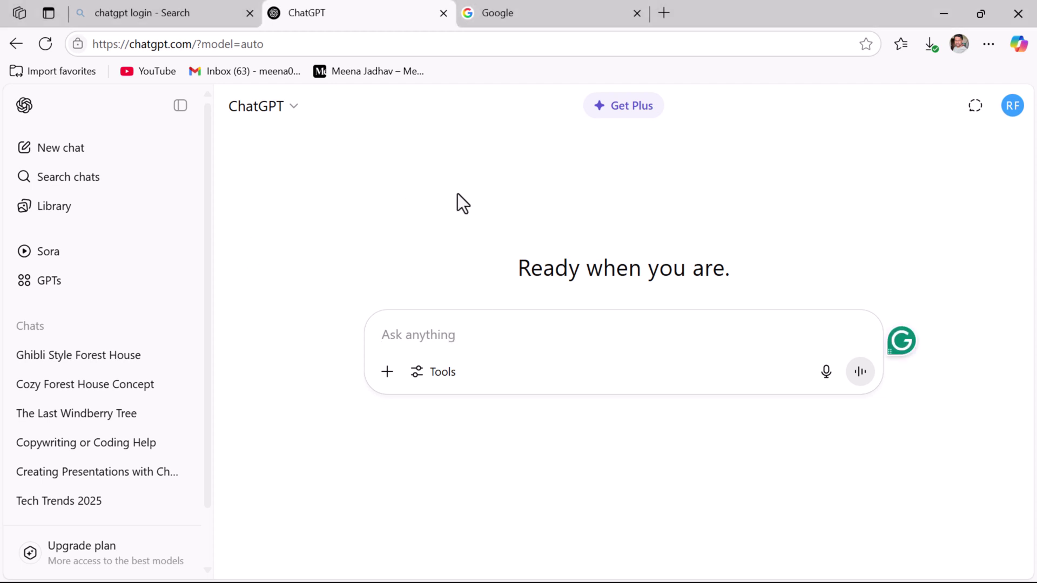
type("create a flowchart for ")
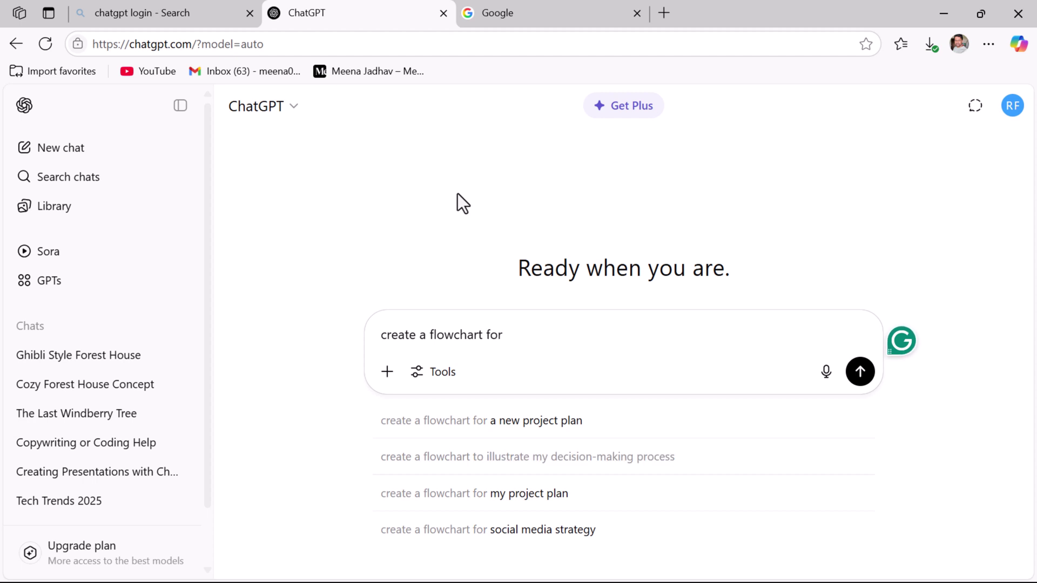
type("login flow")
key("Return")
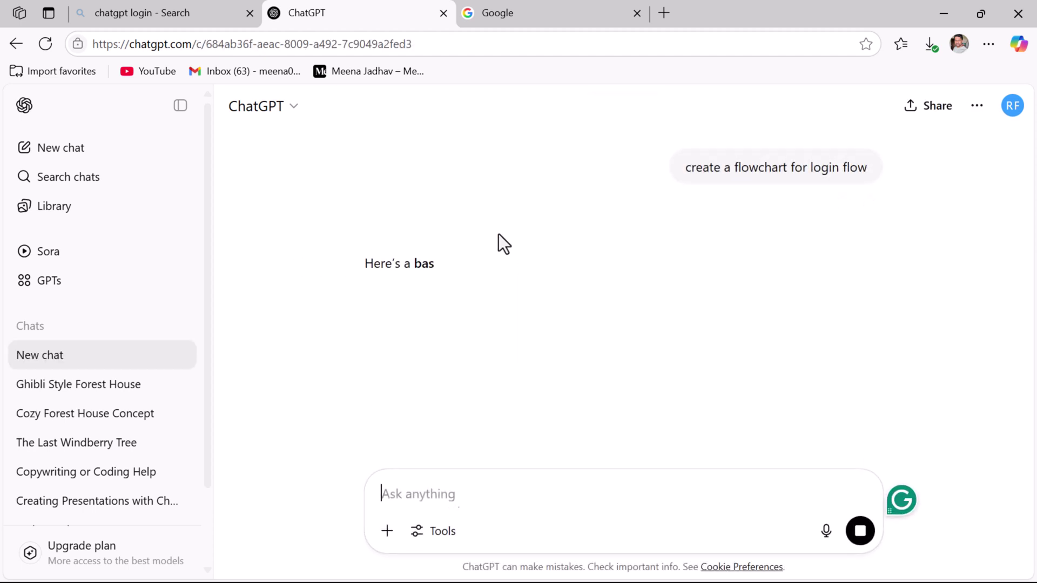
scroll(486, 212, "down", 1)
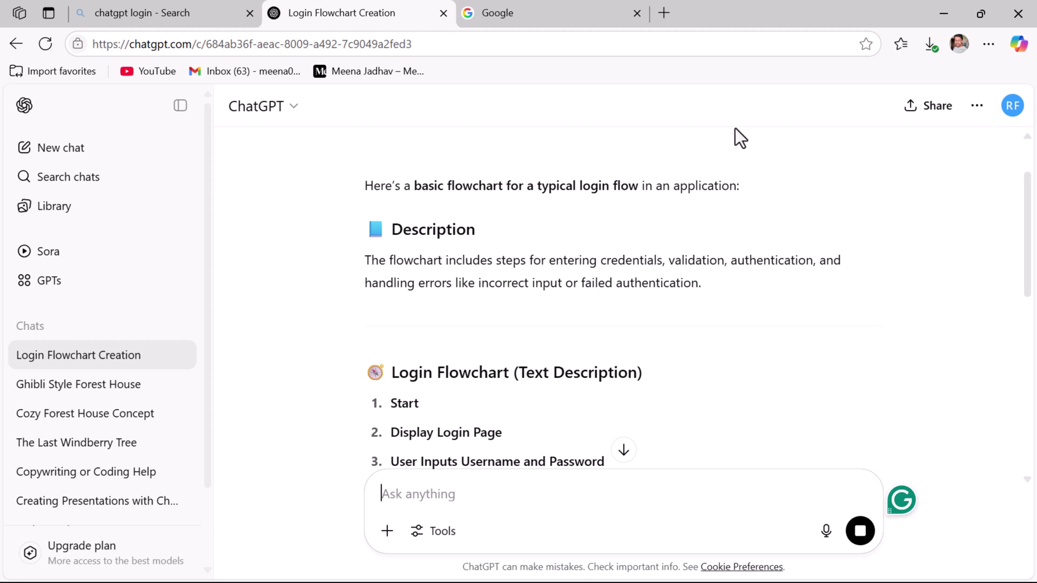
Step: Glance at the available models, then select the first lines of the text-based flowchart reply
left_click(289, 108)
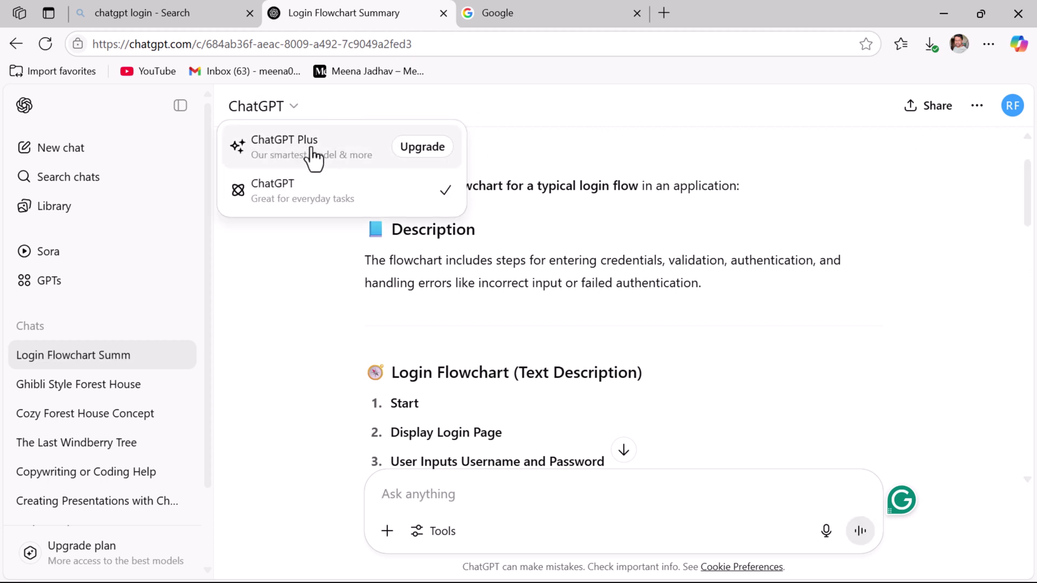
left_click(567, 181)
scroll(527, 201, "up", 1)
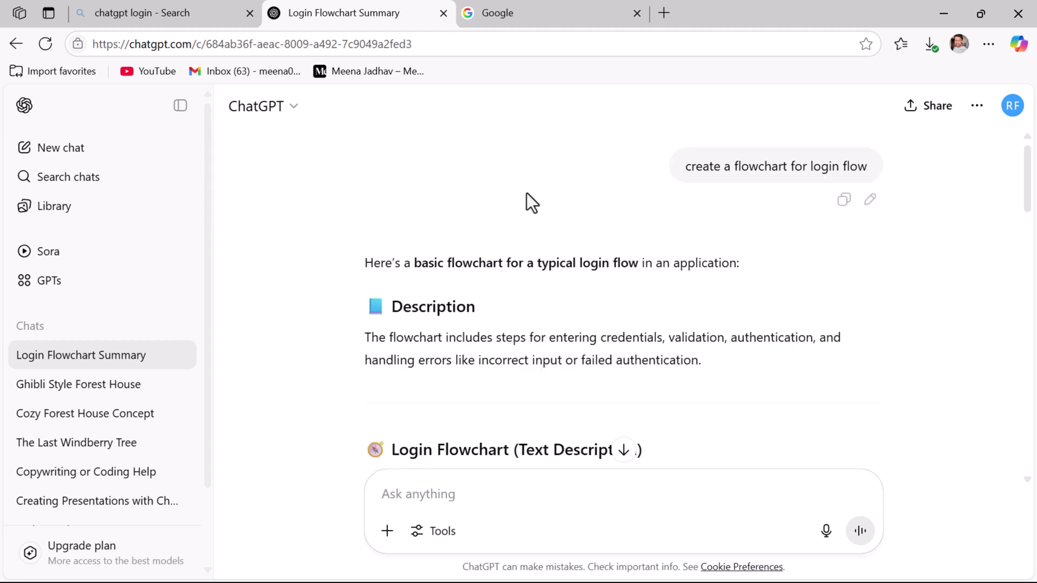
scroll(458, 218, "down", 1)
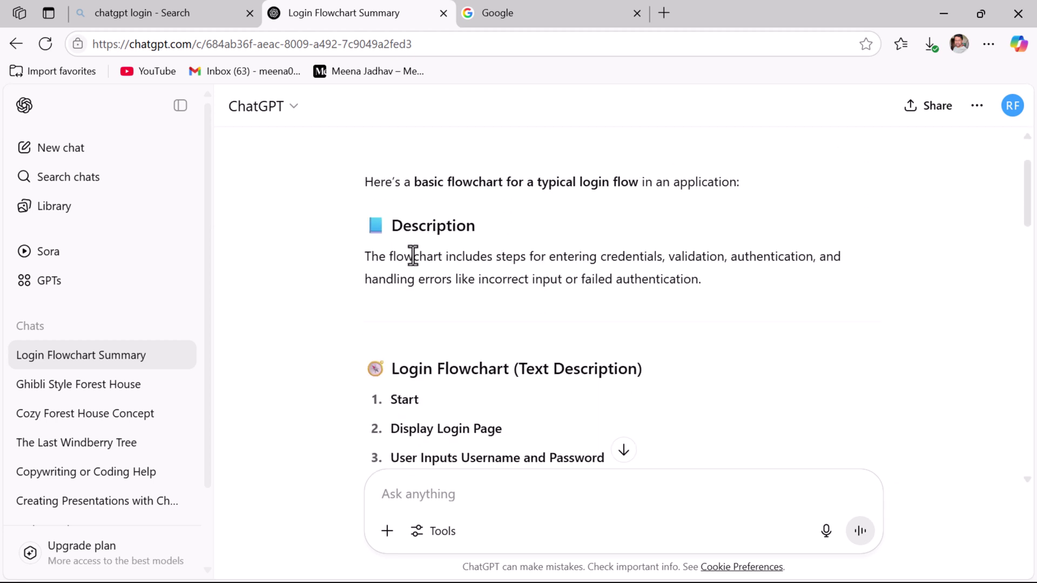
scroll(410, 243, "down", 1)
scroll(548, 237, "down", 1)
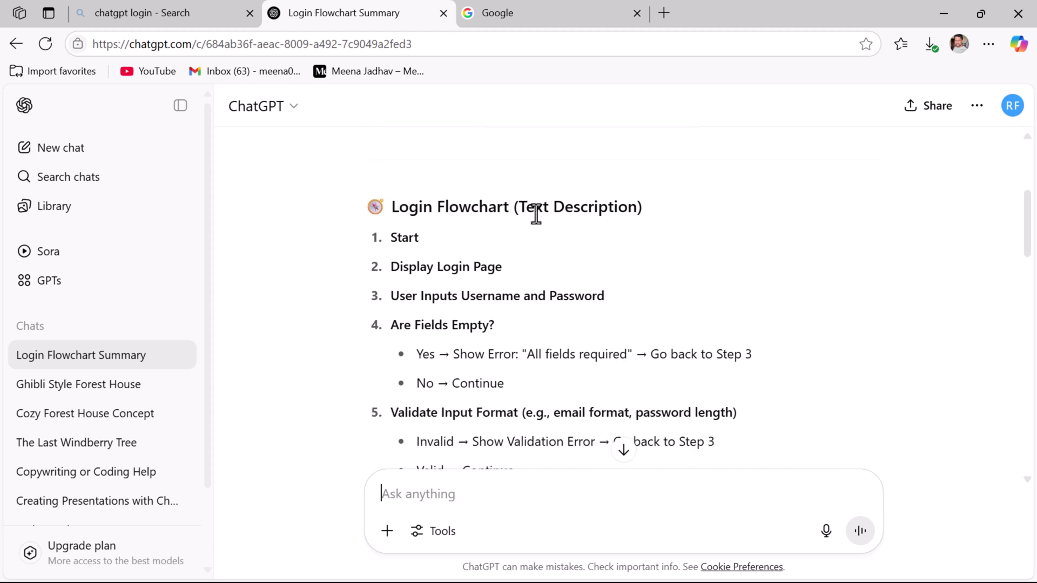
scroll(468, 262, "down", 1)
scroll(454, 235, "down", 1)
scroll(445, 219, "up", 2)
scroll(451, 233, "down", 2)
scroll(451, 233, "down", 4)
scroll(452, 229, "down", 1)
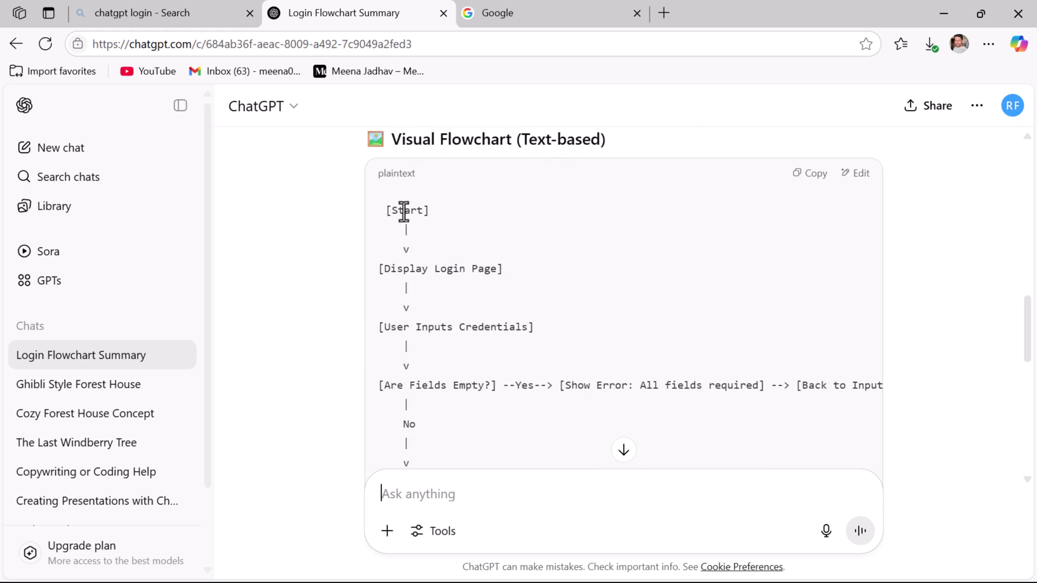
left_click_drag(375, 206, 429, 362)
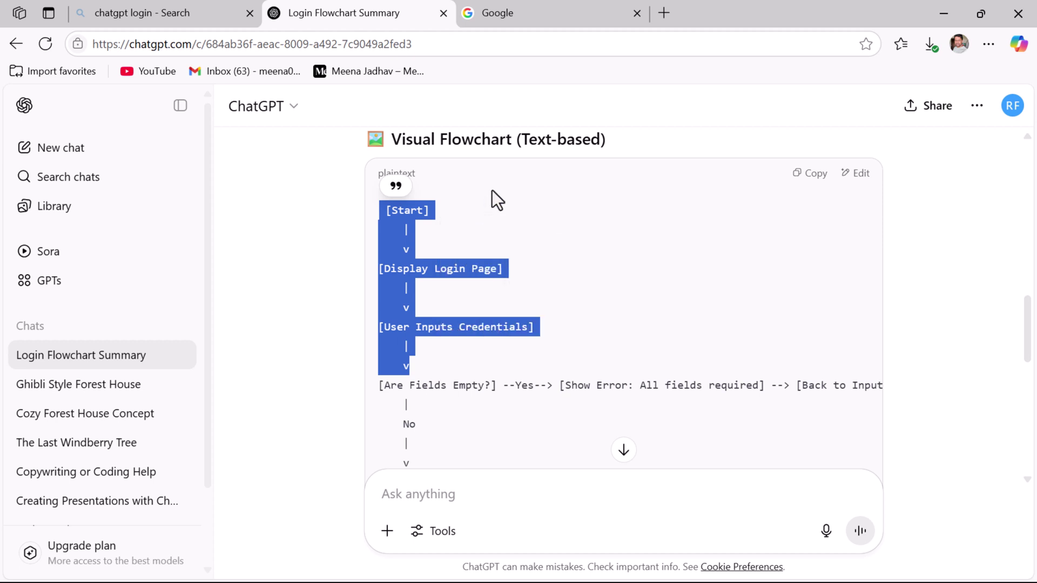
scroll(486, 221, "down", 3)
scroll(485, 223, "down", 3)
scroll(485, 223, "down", 2)
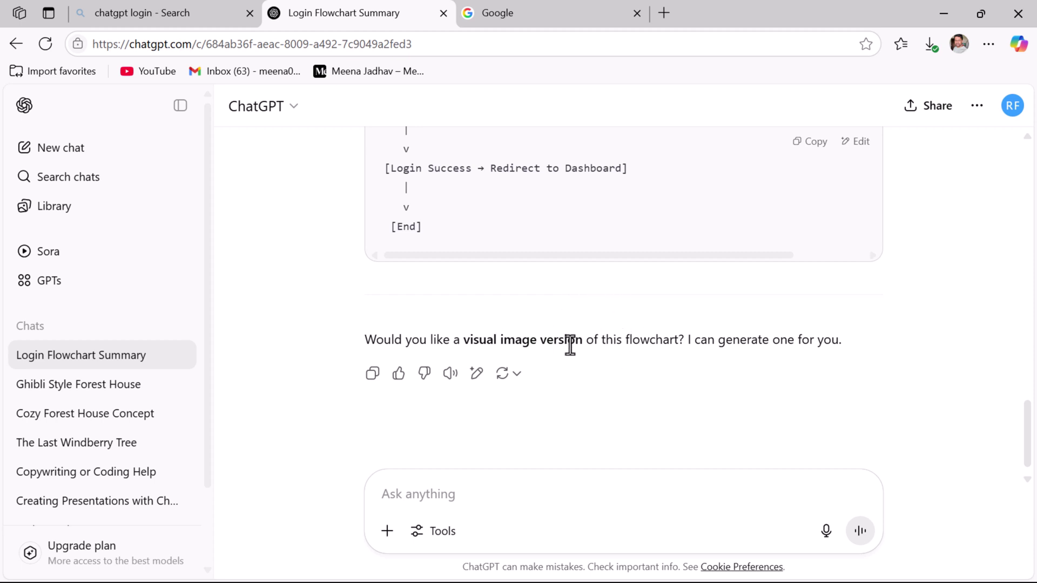
scroll(545, 212, "up", 1)
scroll(506, 239, "down", 1)
type("yes")
Step: Reply 'yes' so ChatGPT generates an image version of the login flowchart
key("Return")
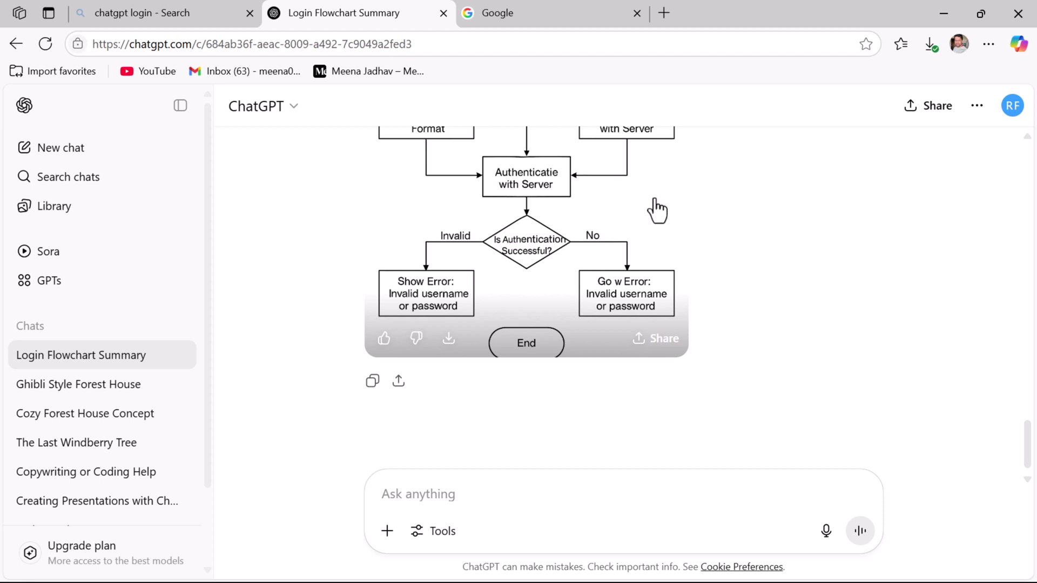
scroll(654, 212, "up", 1)
scroll(652, 214, "up", 1)
scroll(652, 217, "up", 1)
scroll(651, 217, "up", 1)
scroll(572, 226, "down", 1)
scroll(571, 231, "down", 1)
scroll(569, 229, "down", 1)
scroll(625, 266, "up", 1)
scroll(646, 259, "up", 1)
scroll(727, 223, "up", 1)
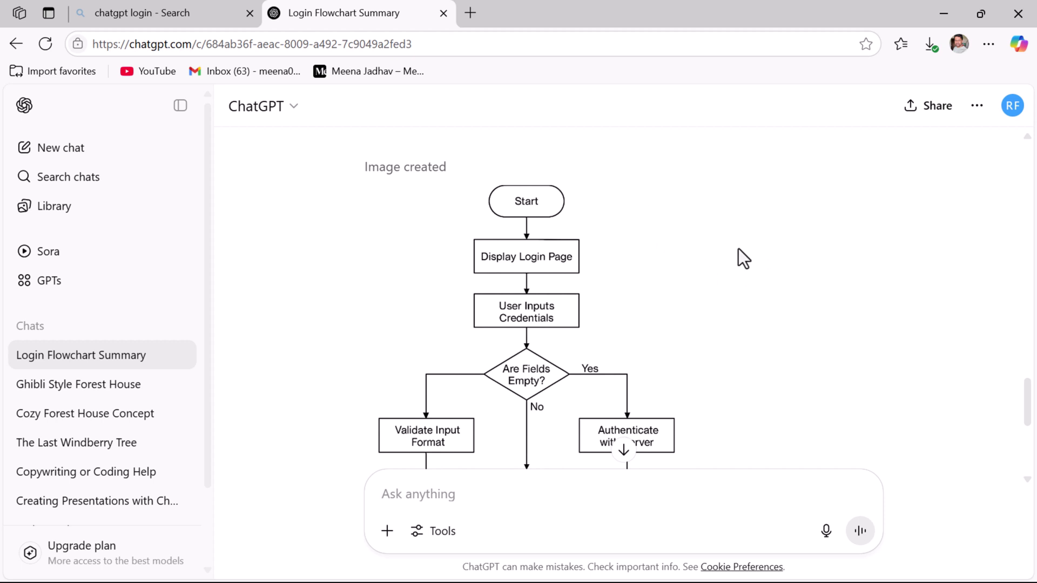
left_click(471, 14)
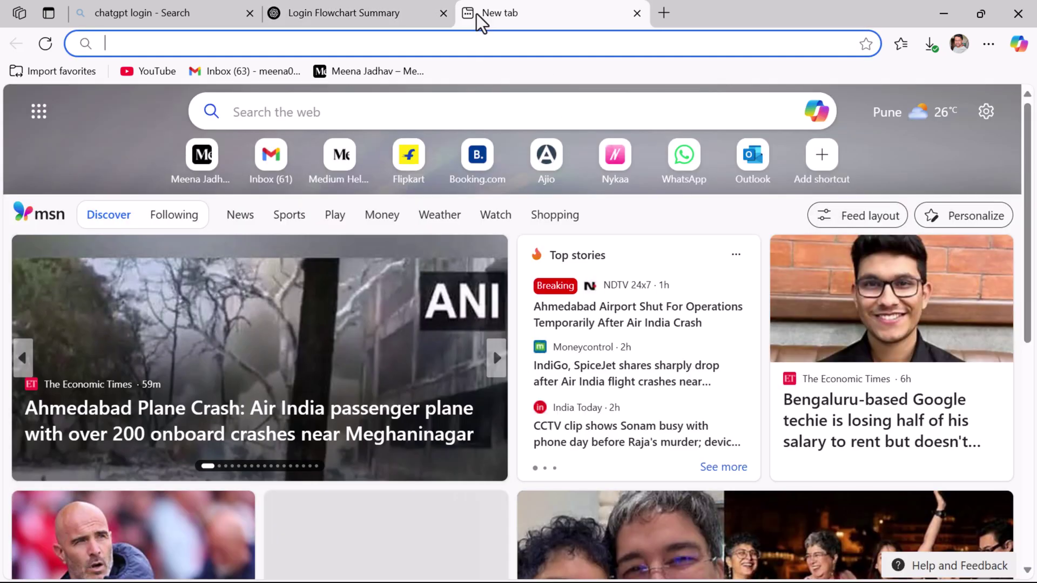
type("https://mermaid.live/")
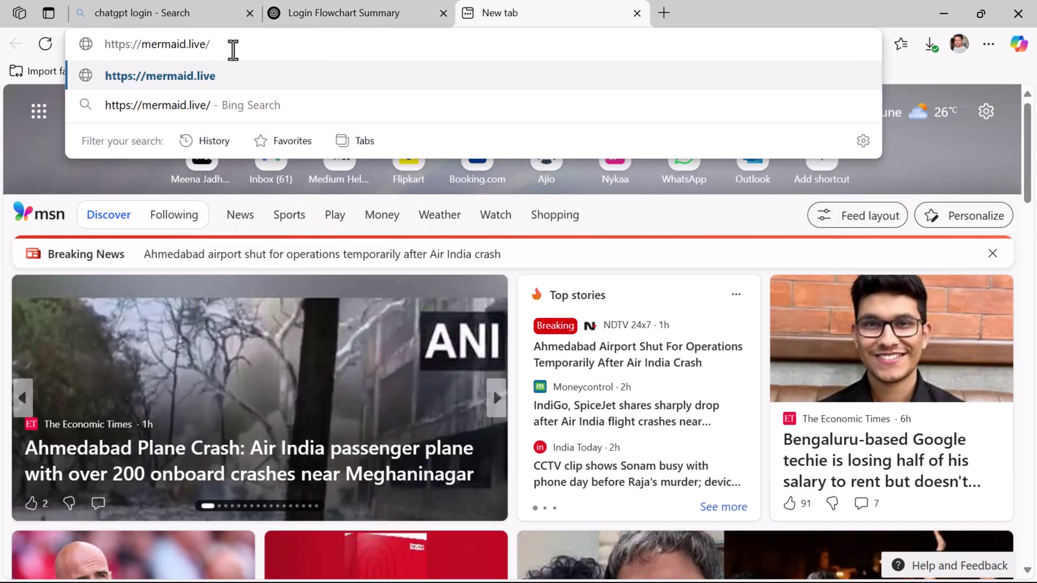
key("Return")
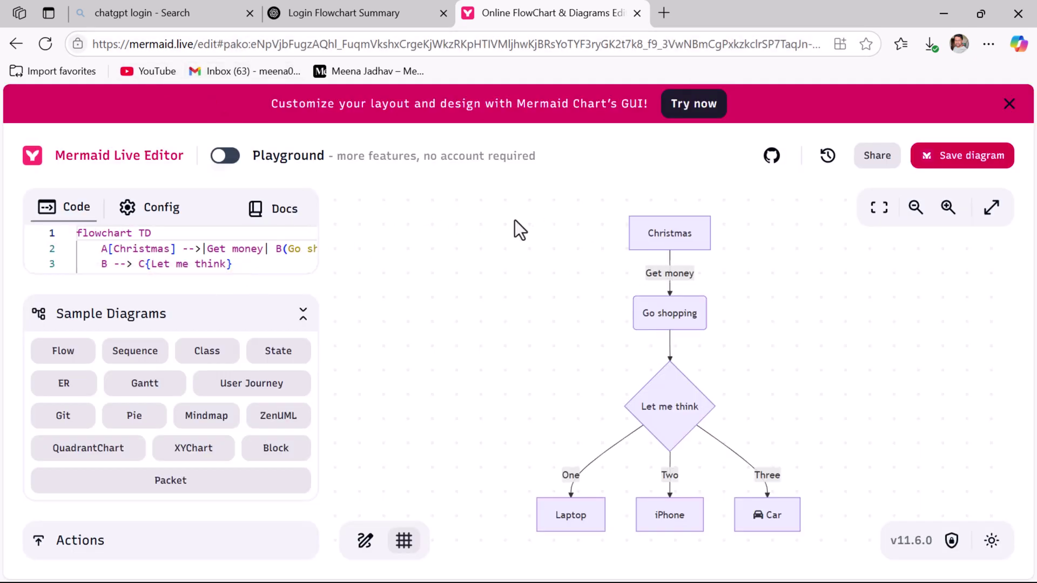
triple_click(236, 265)
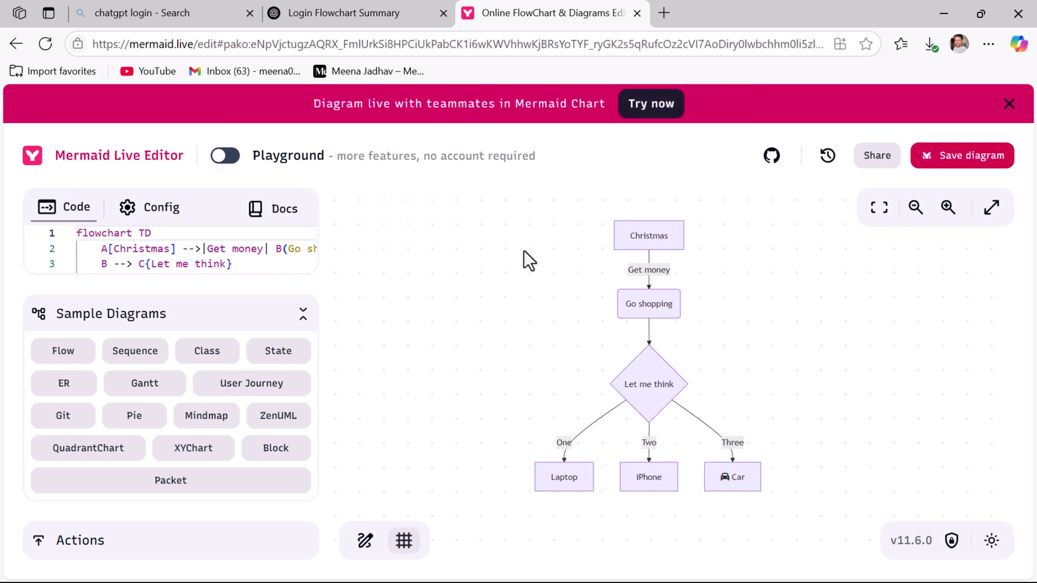
Step: Return to ChatGPT and clear the mistyped request from the prompt box
left_click(342, 13)
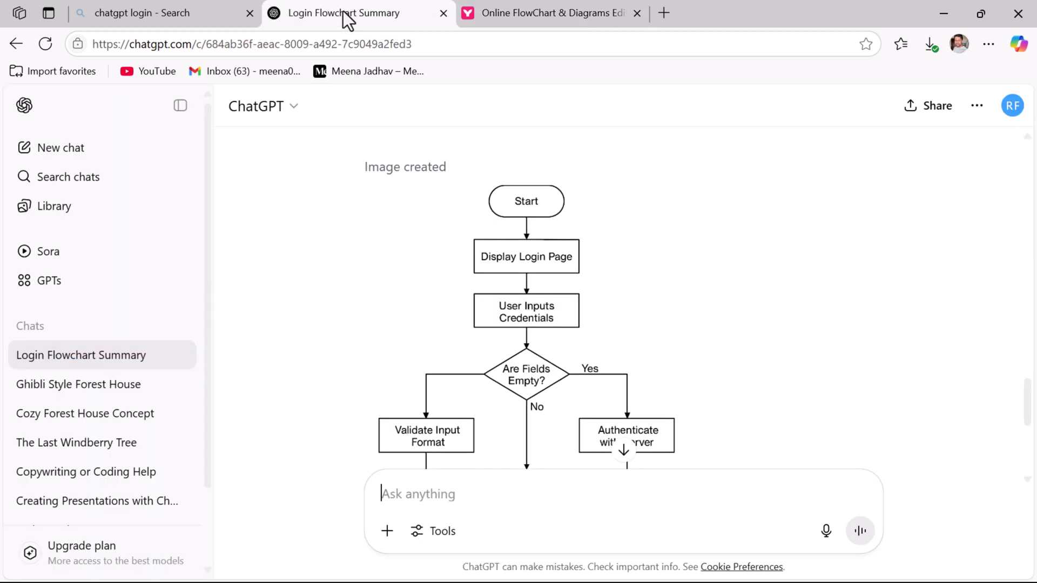
scroll(509, 378, "down", 3)
scroll(508, 379, "down", 1)
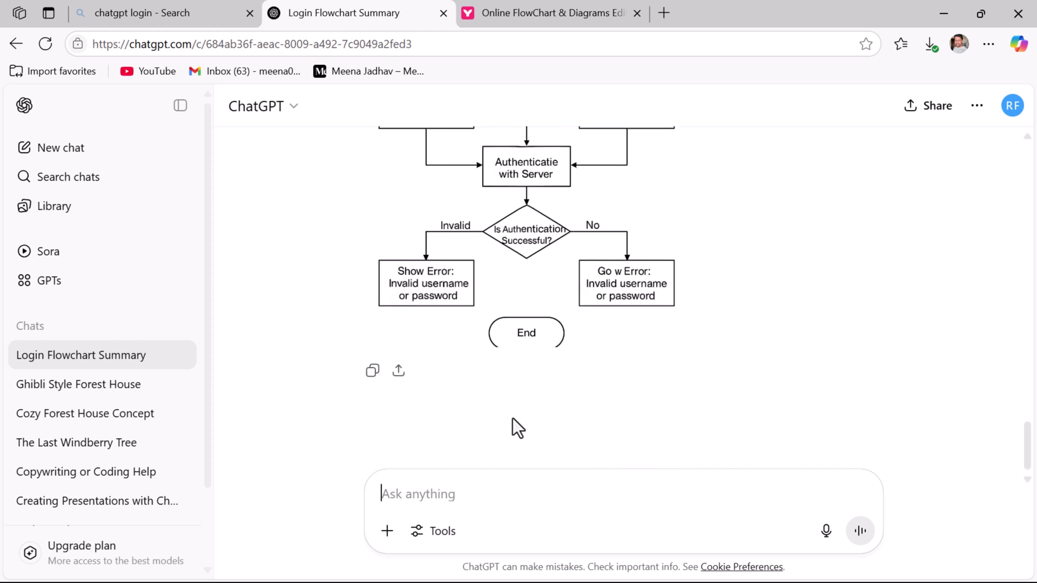
type("give me a")
key("ctrl+a")
key("BackSpace")
type("give me a mermaid ")
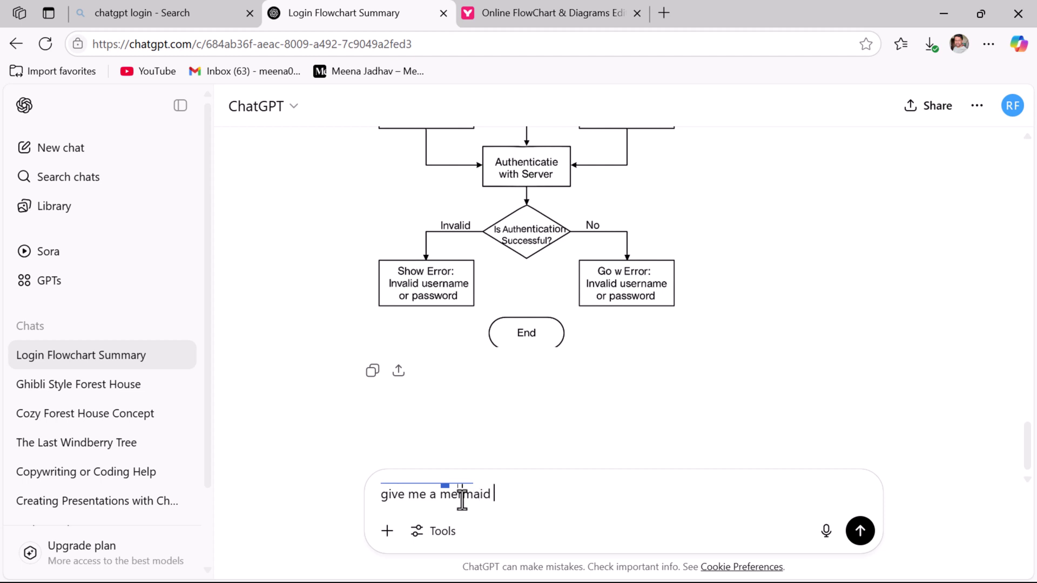
type("code to generate the ")
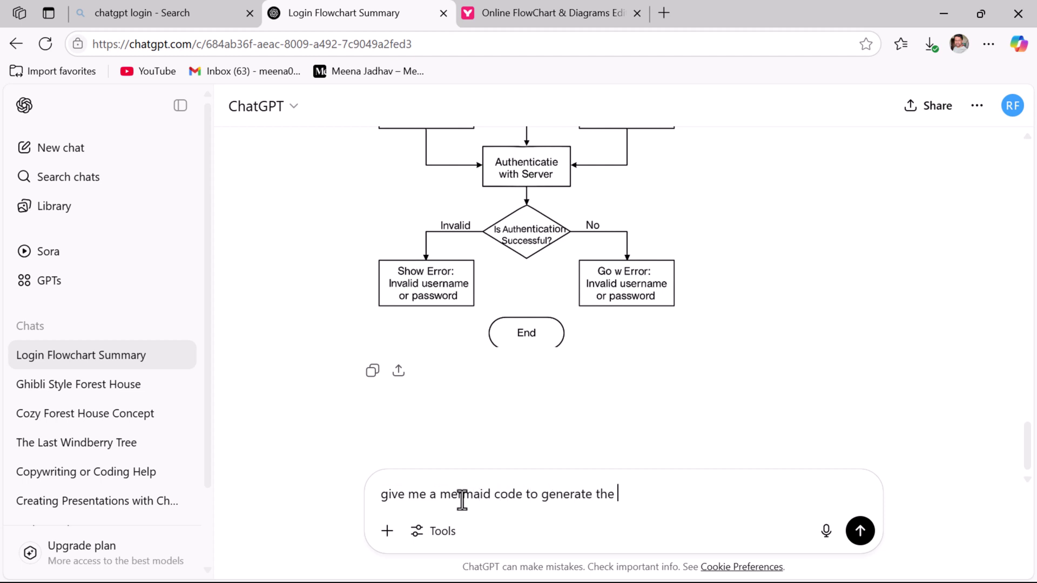
type("flowchat")
type(" for logic flow")
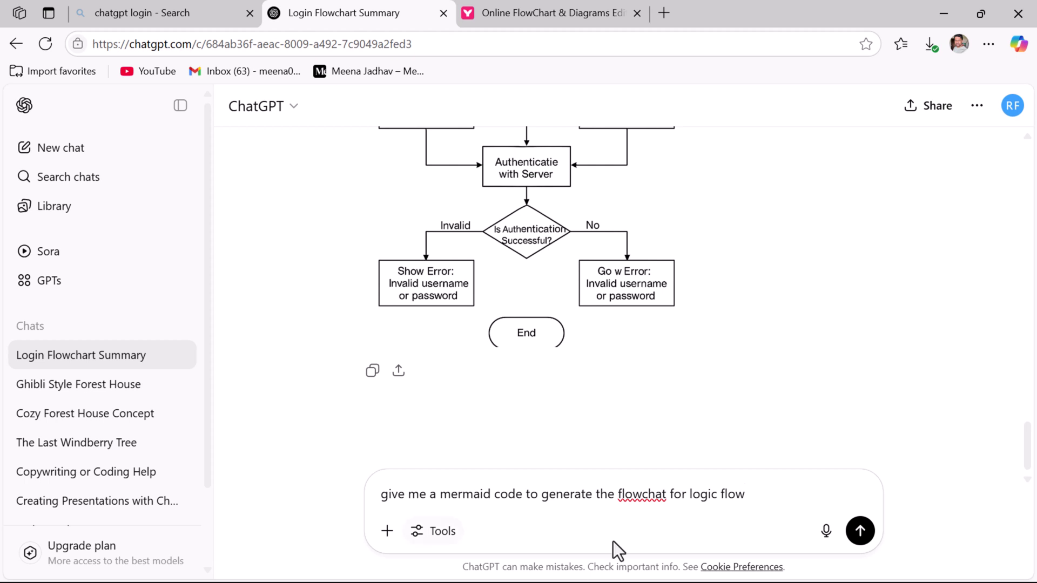
Step: Correct 'flowchat' to 'flowchart' via spelling suggestions and send the Mermaid code request
left_click(659, 496)
left_click(651, 396)
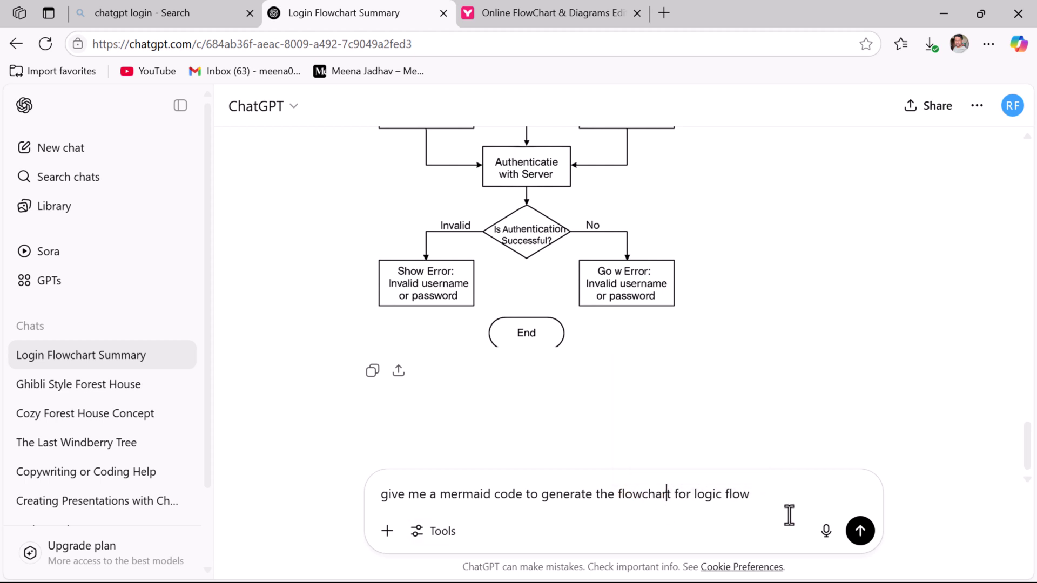
left_click(861, 530)
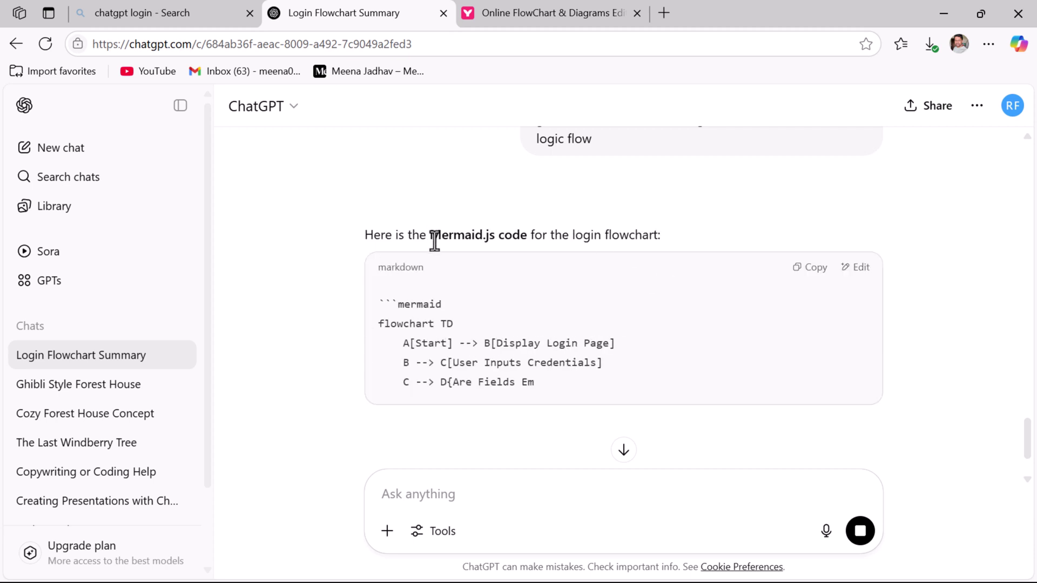
scroll(533, 285, "down", 2)
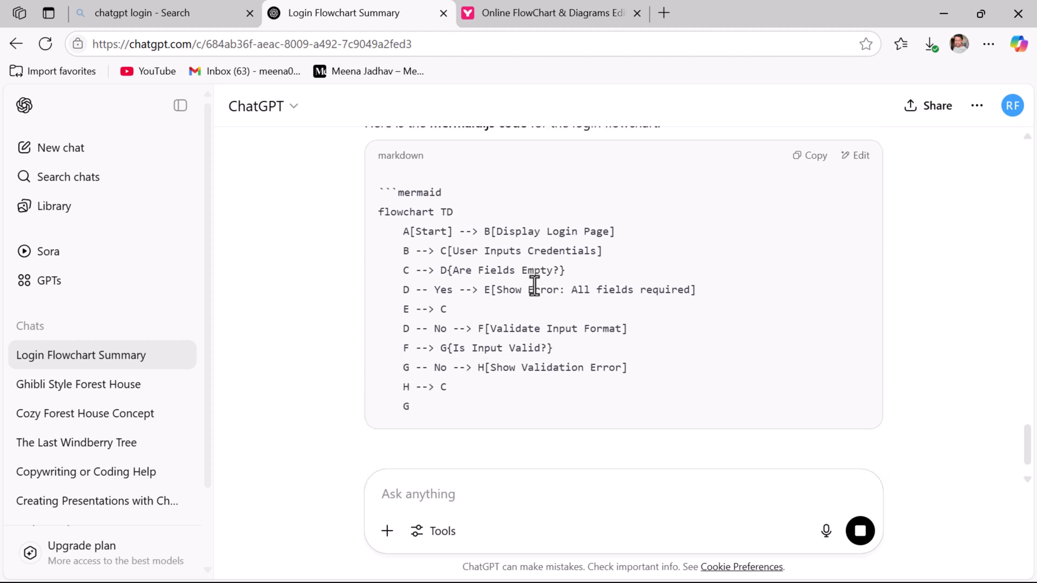
scroll(538, 278, "down", 2)
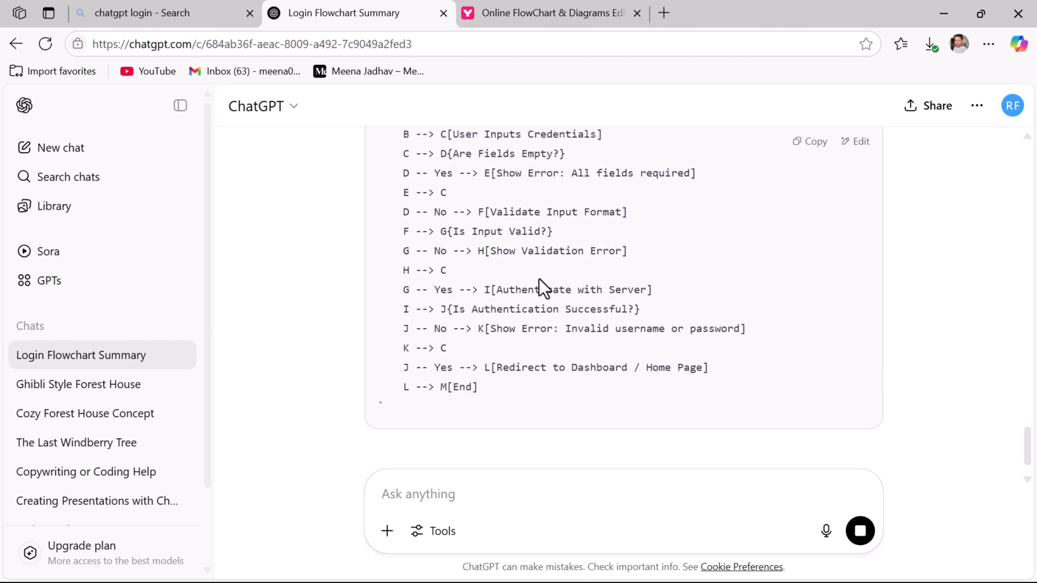
scroll(539, 283, "up", 2)
scroll(539, 282, "down", 3)
scroll(539, 282, "down", 1)
scroll(539, 281, "down", 1)
scroll(537, 283, "up", 3)
scroll(531, 243, "up", 1)
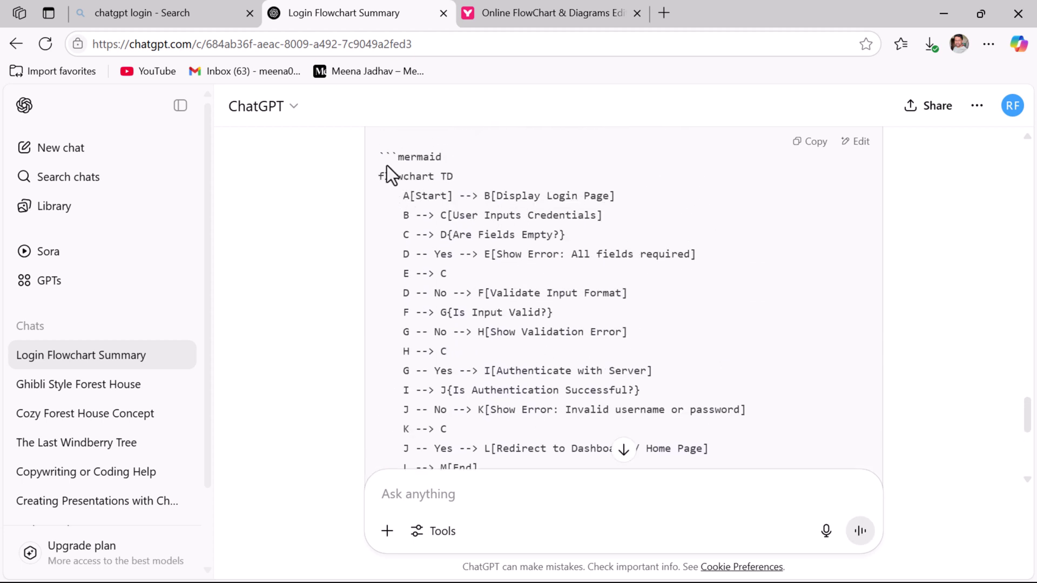
left_click_drag(444, 155, 378, 156)
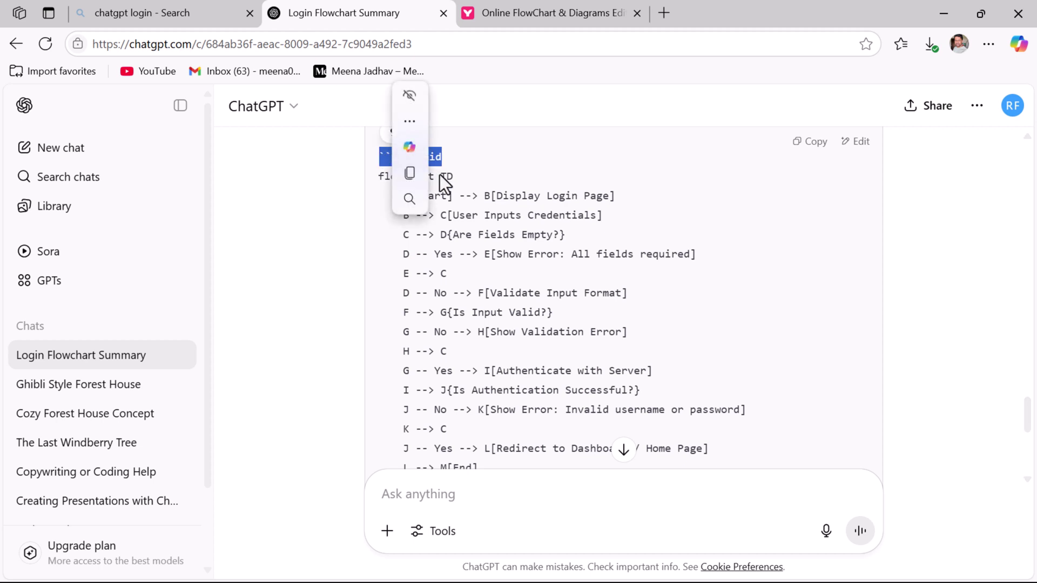
scroll(462, 397, "down", 1)
scroll(393, 408, "up", 2)
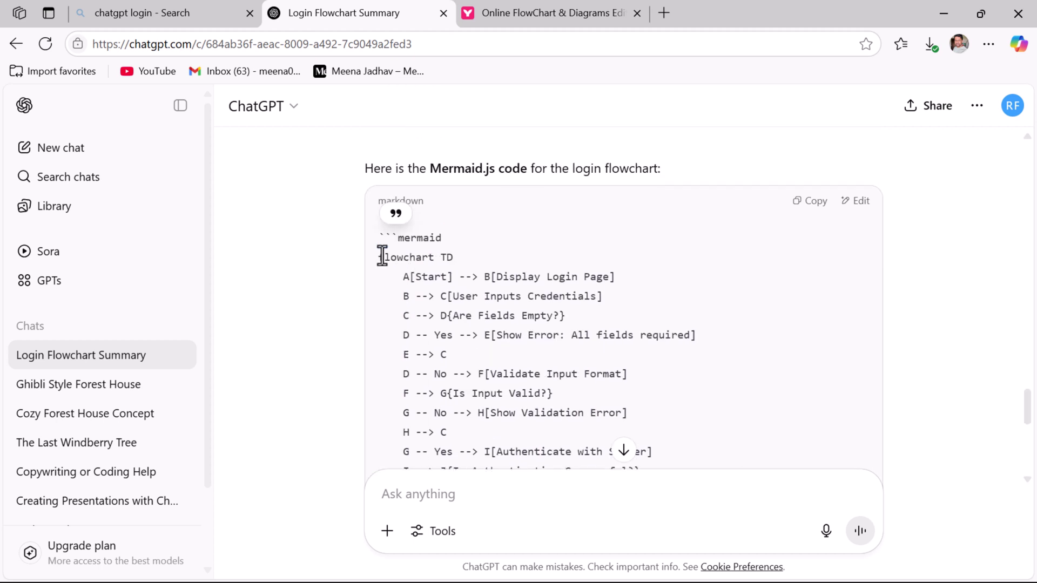
left_click_drag(378, 257, 429, 341)
scroll(429, 340, "down", 2)
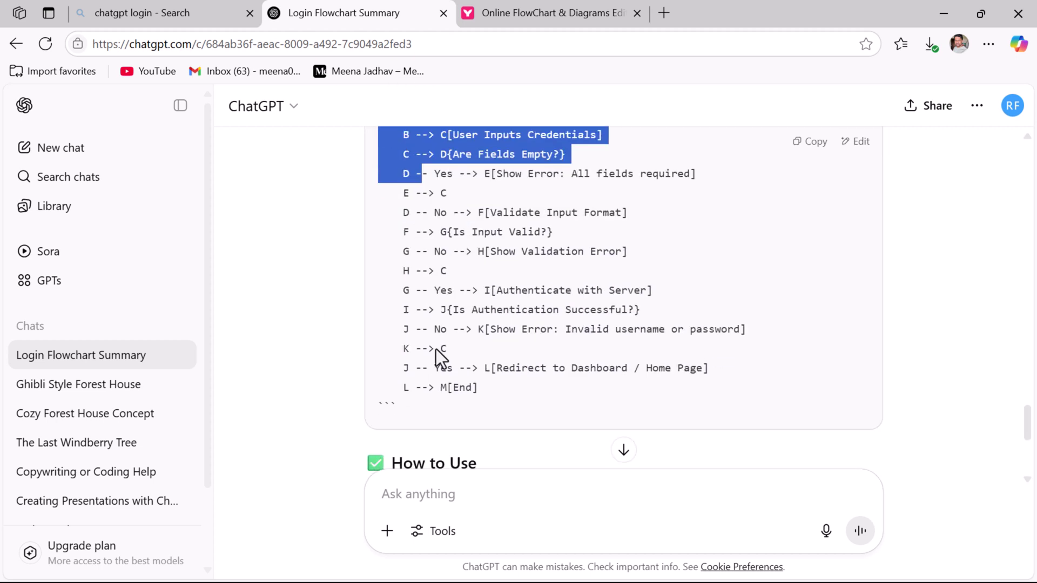
Step: Extend the selection to cover the Mermaid code through 'L --> M[End]'
left_click(481, 390, "shift")
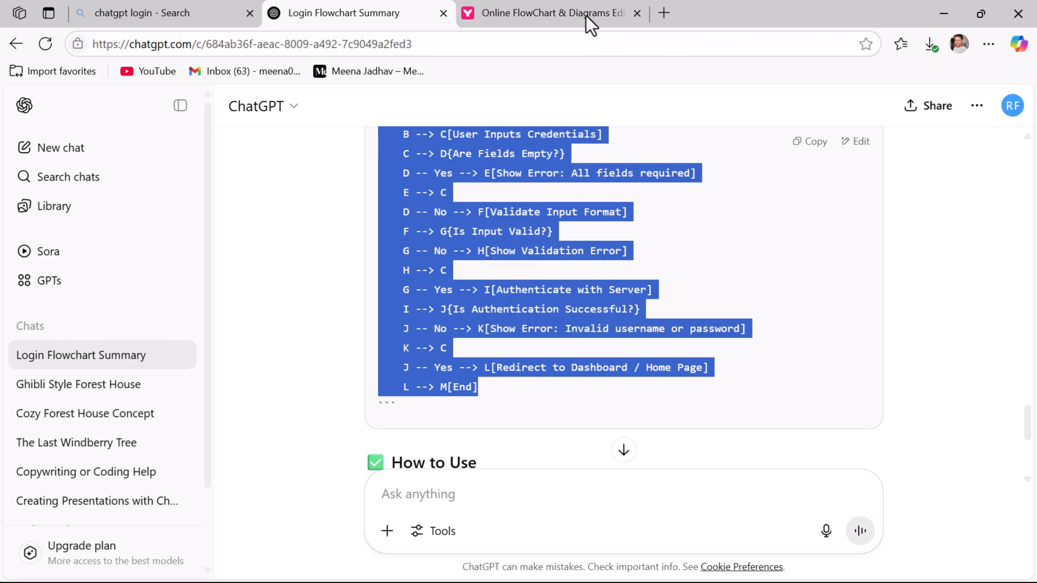
Step: Replace the sample code with the pasted login flowchart code and pan the rendered preview
left_click(562, 11)
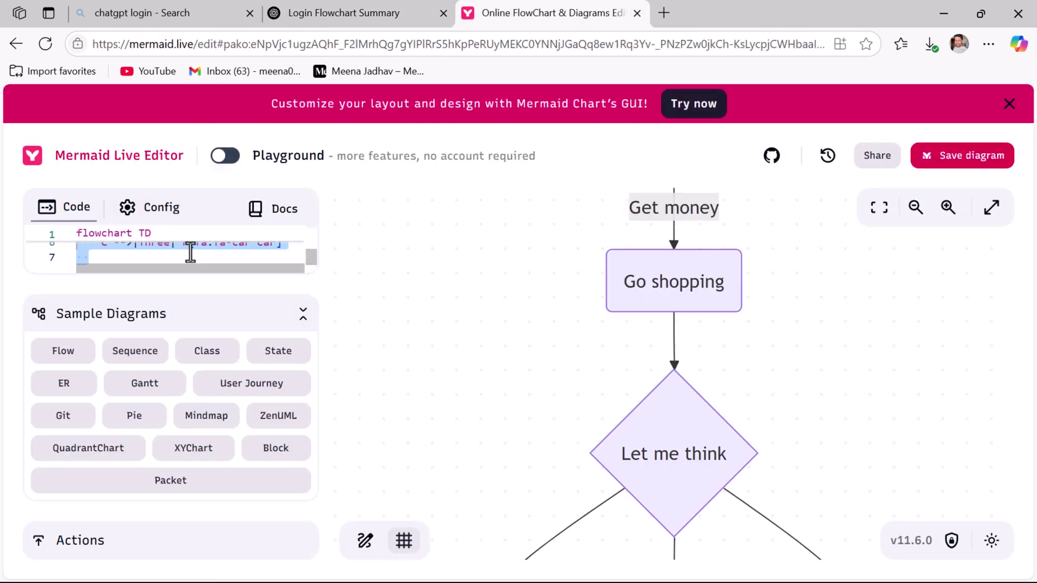
scroll(178, 253, "up", 1)
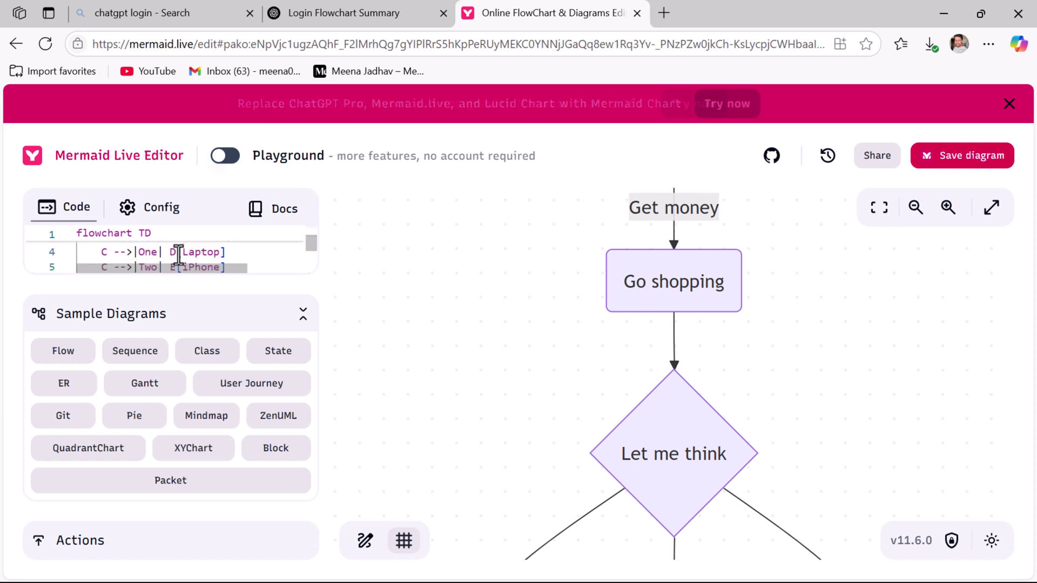
key("ctrl+a")
key("BackSpace")
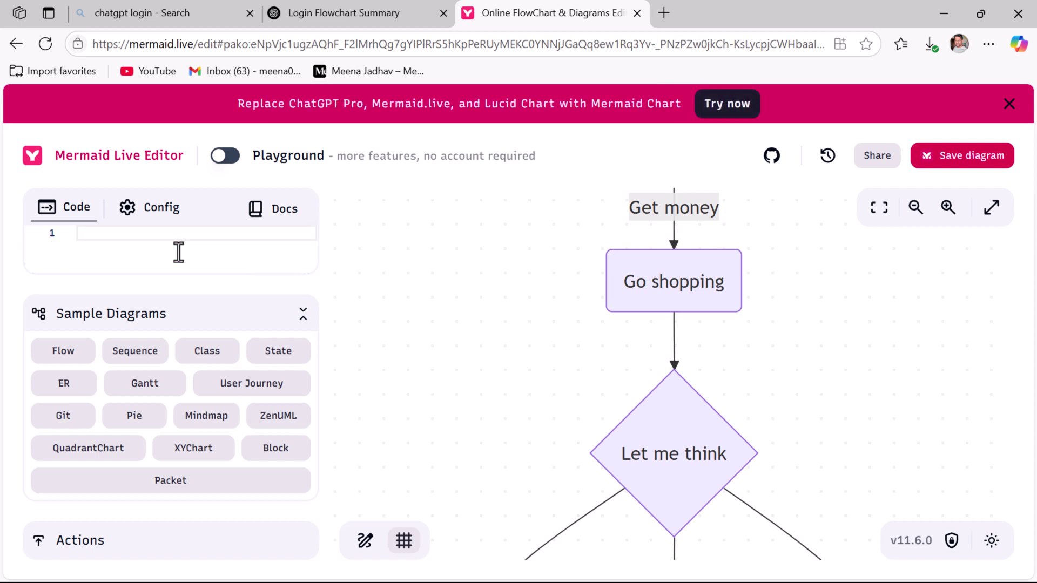
key("ctrl+v")
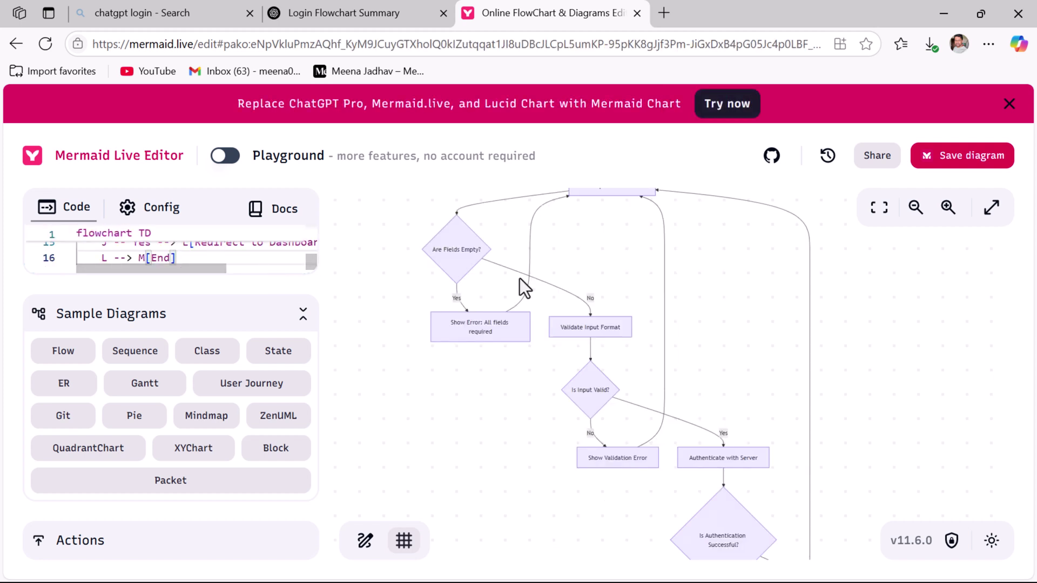
scroll(874, 313, "up", 2)
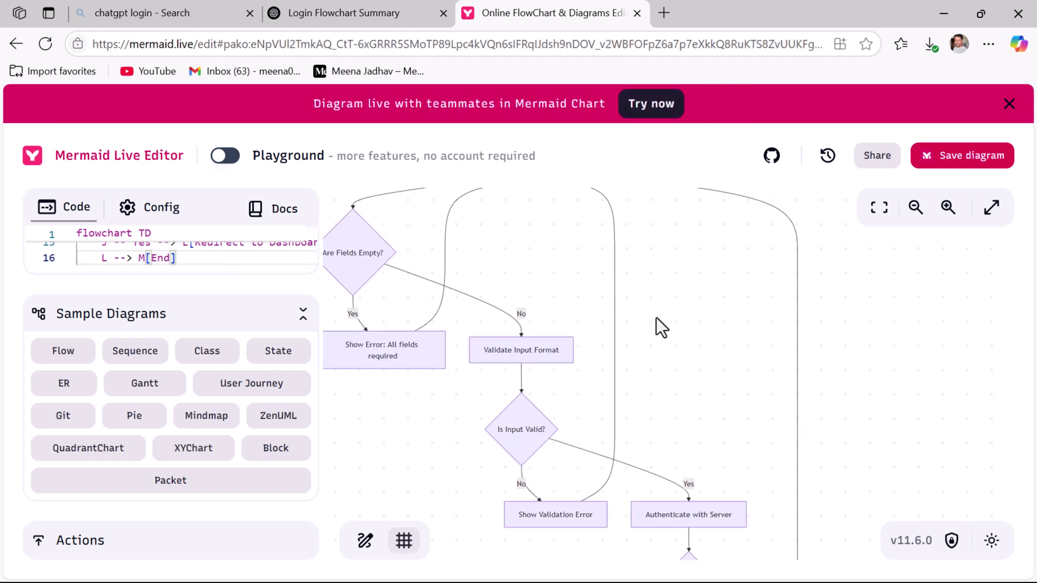
scroll(675, 352, "up", 3)
scroll(720, 446, "down", 3)
scroll(705, 388, "down", 3)
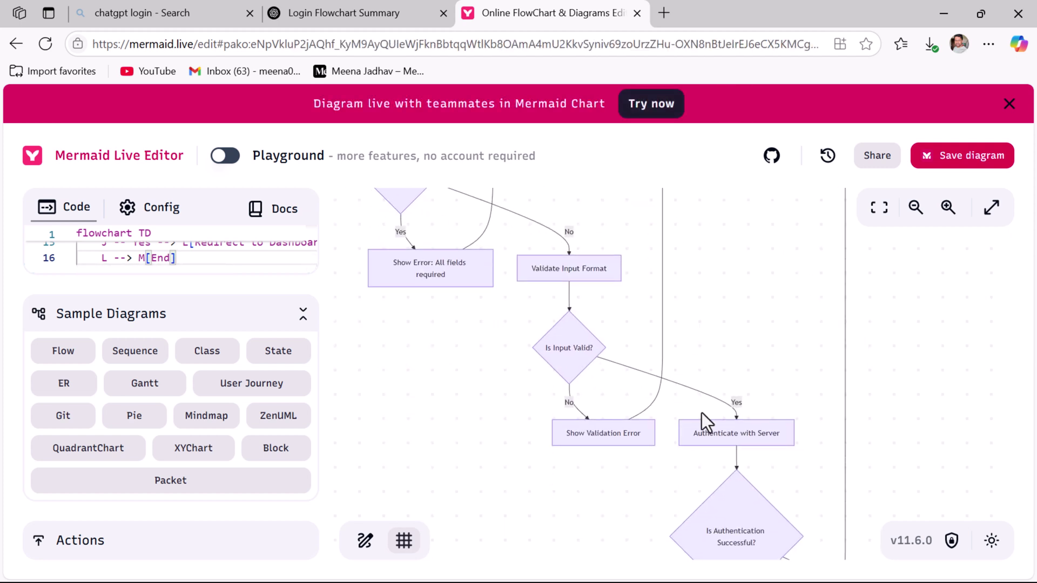
scroll(705, 340, "down", 3)
scroll(677, 395, "down", 1)
scroll(625, 298, "down", 2)
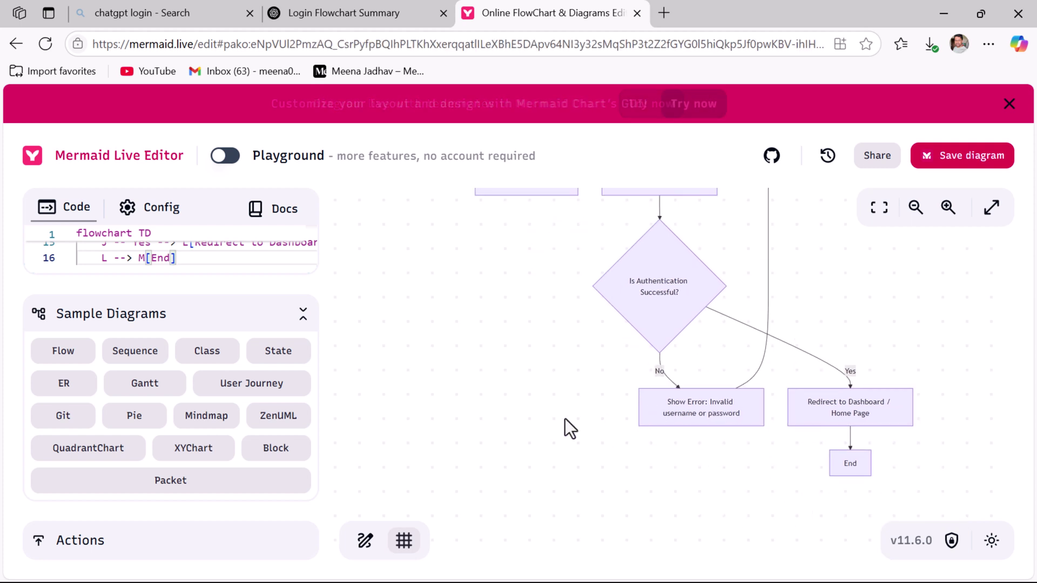
scroll(592, 252, "up", 2)
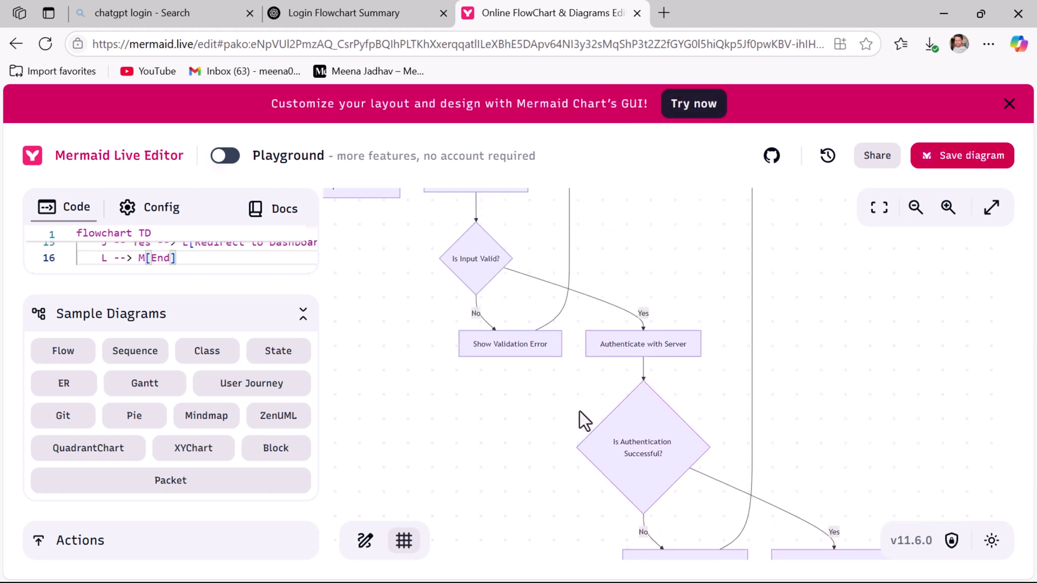
left_click_drag(513, 266, 588, 347)
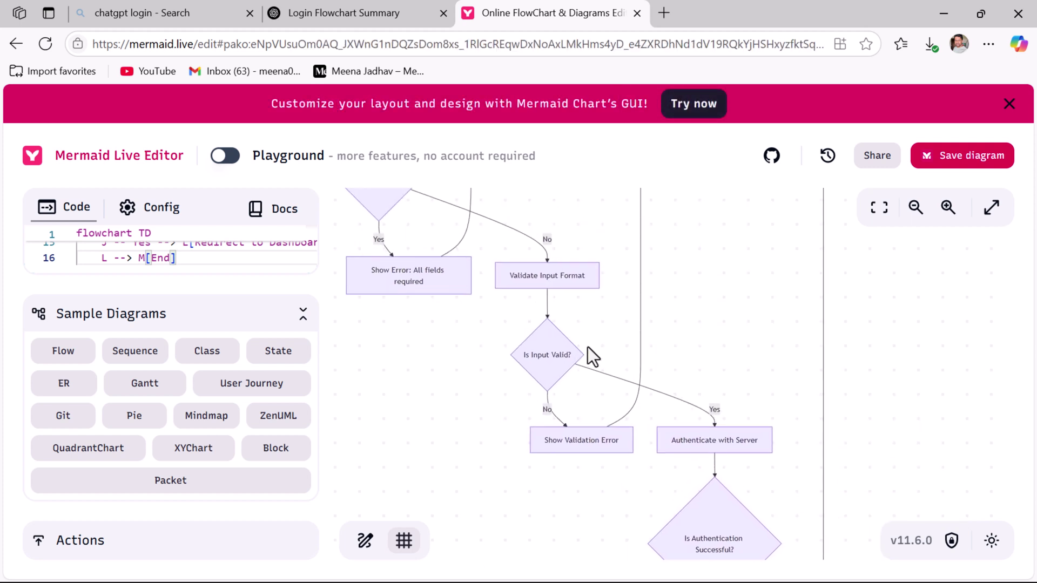
Step: Revisit ChatGPT, then re-paste the 27-line login flowchart code over the editor contents
left_click(329, 13)
key("ctrl+Tab")
key("ctrl+a")
key("ctrl+v")
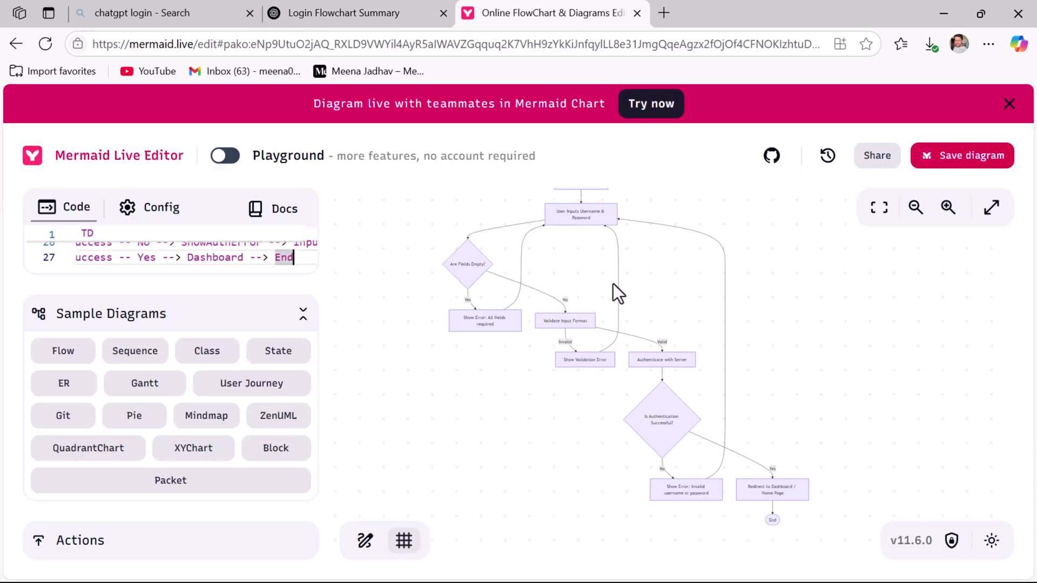
scroll(627, 312, "up", 1)
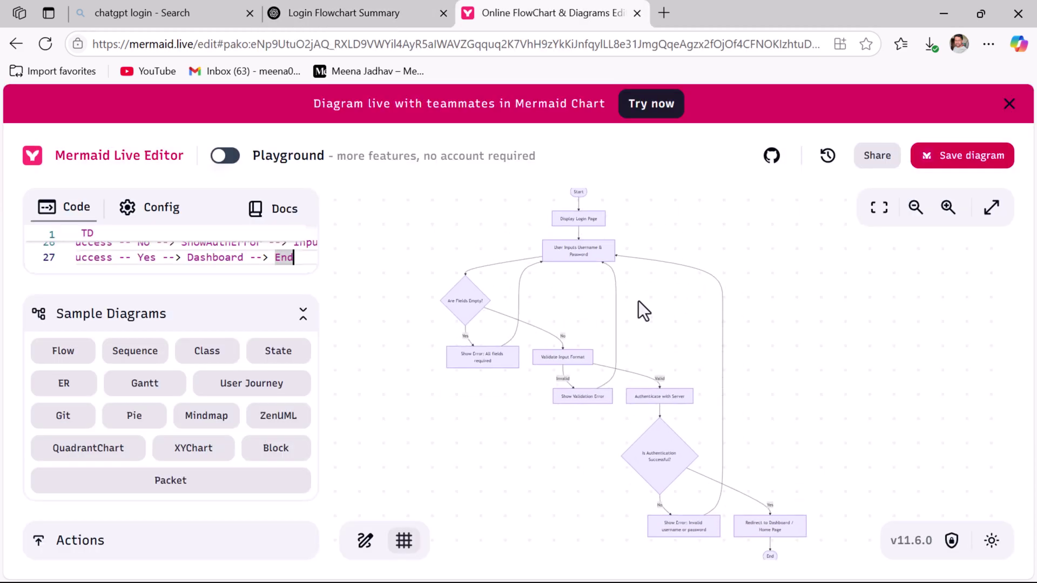
Step: Download the flowchart as PNG from Actions and view it maximized in Photos
left_click(104, 544)
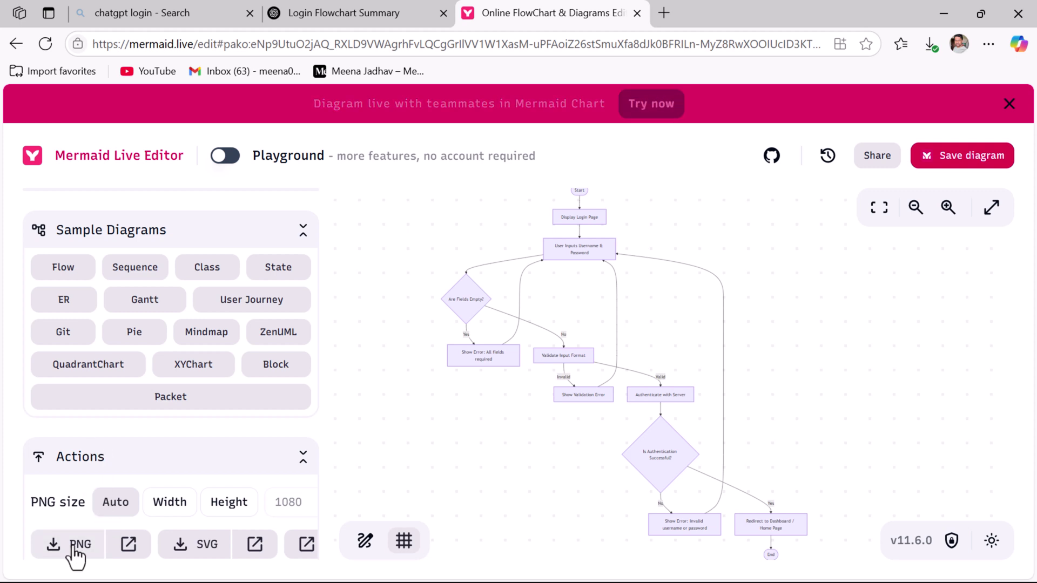
left_click(77, 547)
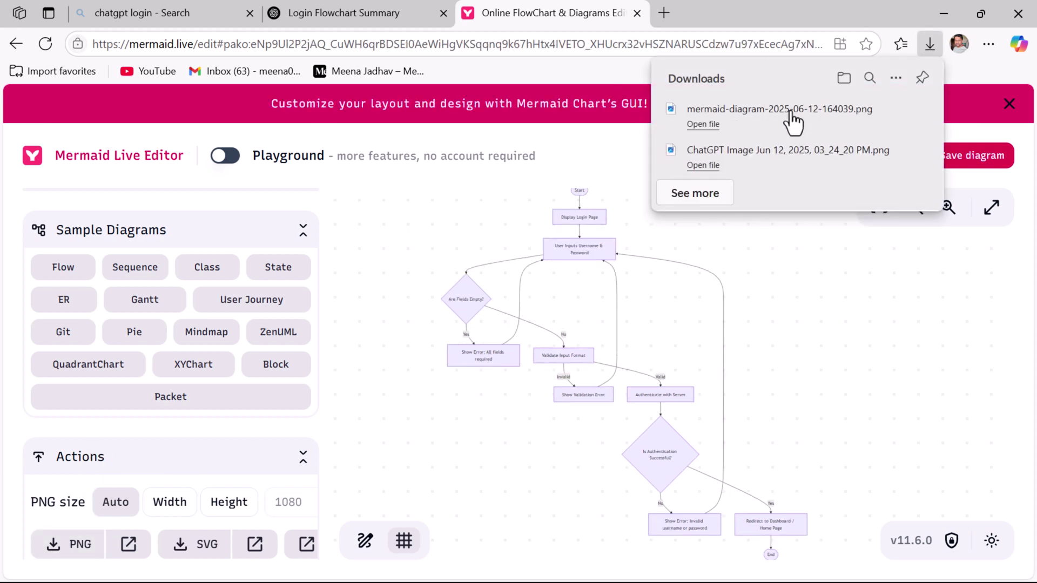
mouse_move(778, 115)
left_click(859, 112)
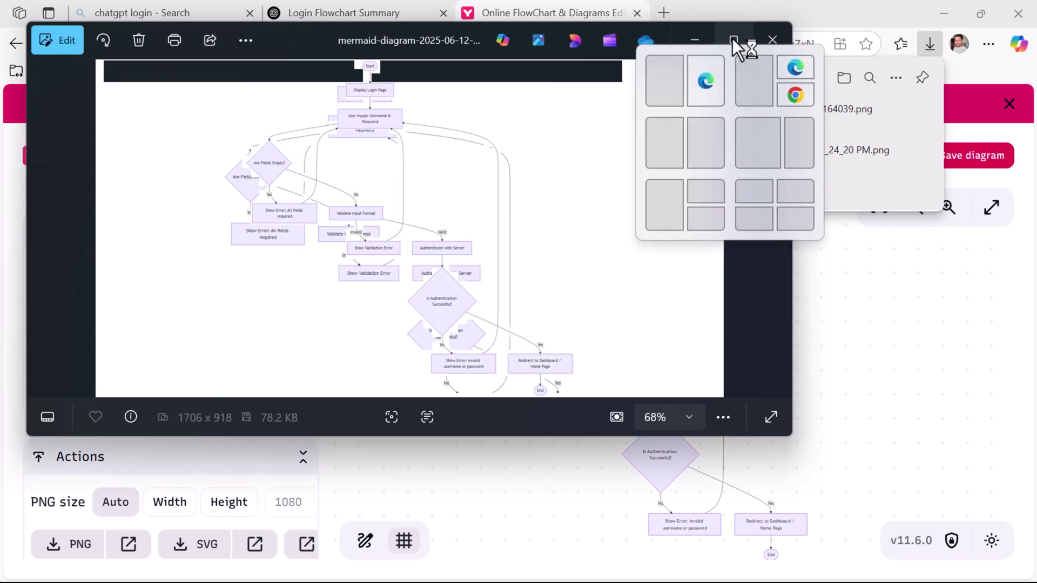
left_click(733, 39)
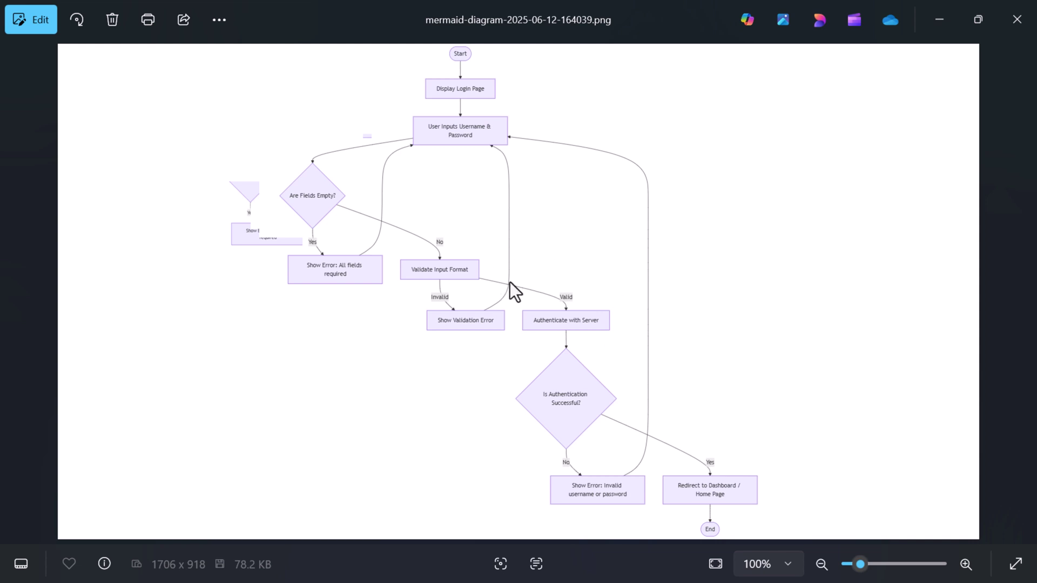